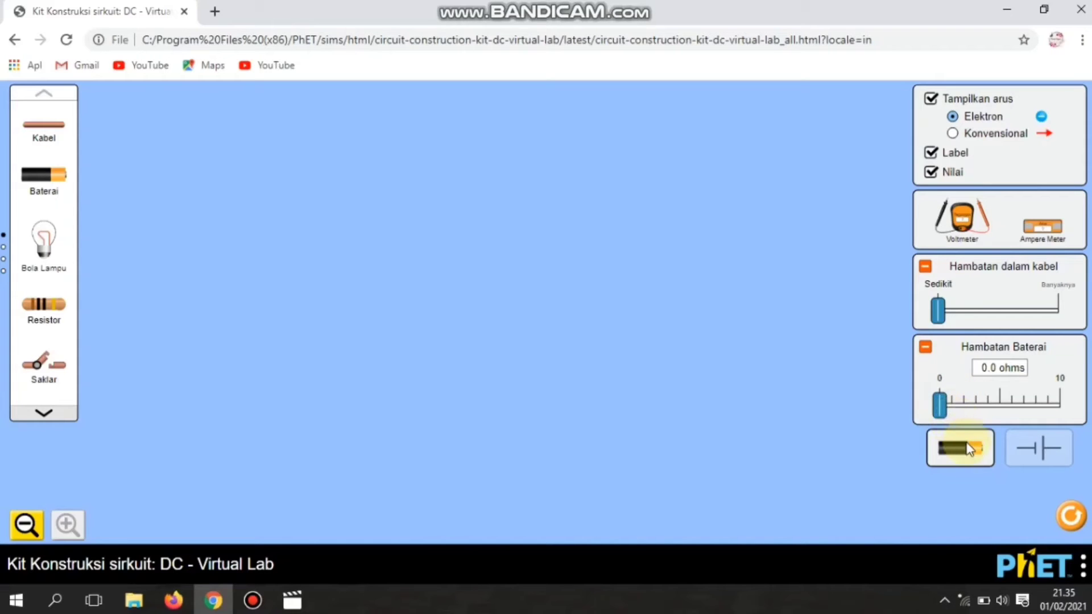
Switch the component display to schematic symbols and return it to the lifelike pictures.
{"action": "left_click", "coordinate": [1023, 458]}
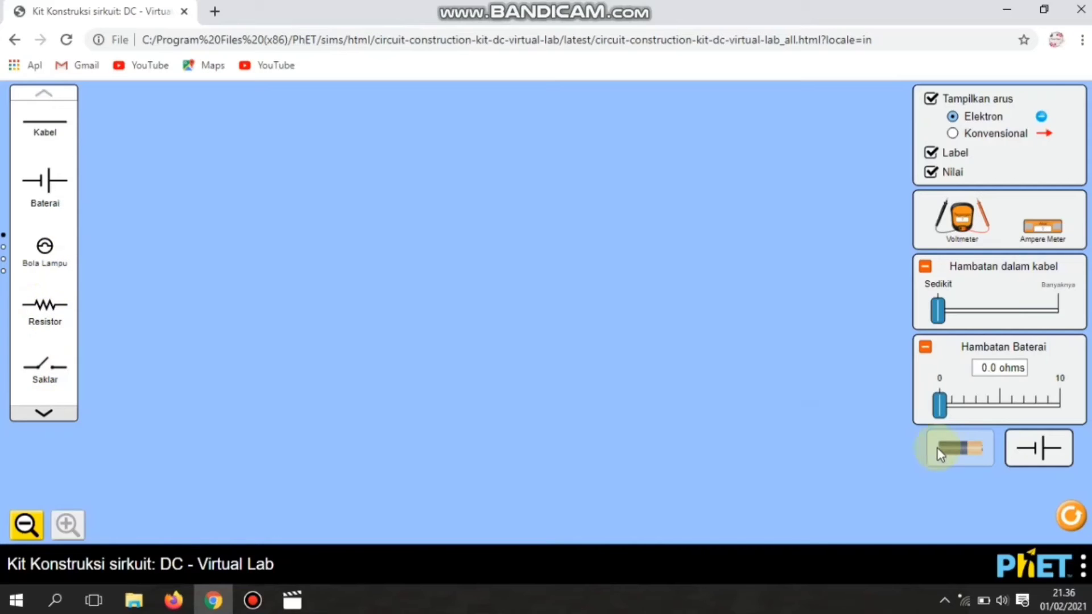
{"action": "left_click", "coordinate": [955, 462]}
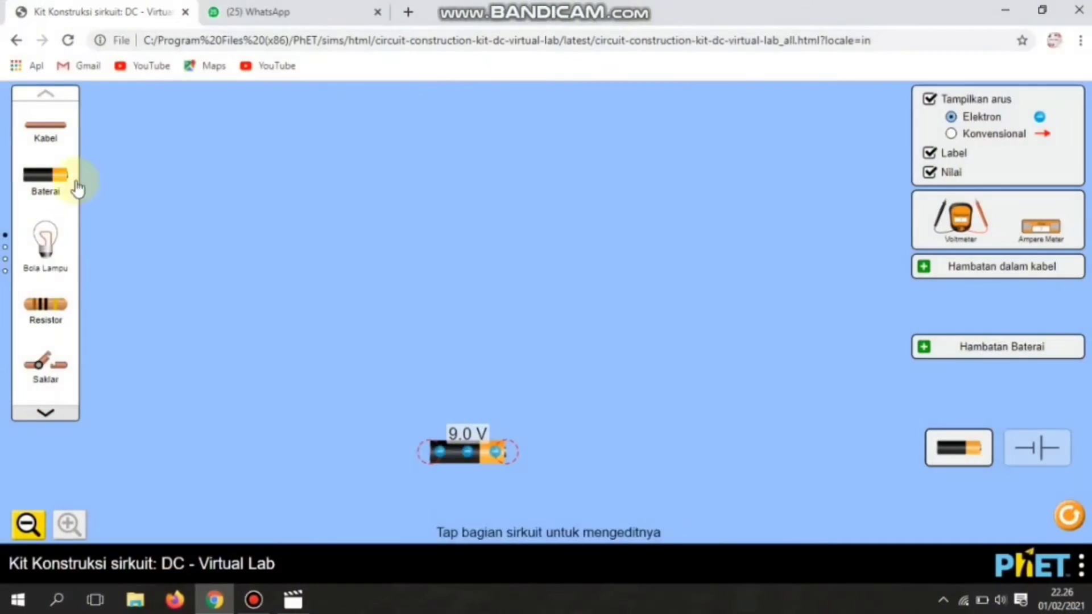
Connect a wire and a switch to the battery's left end, and a wire and an ammeter to its right end.
{"action": "left_click_drag", "start_coordinate": [46, 128], "coordinate": [402, 462]}
{"action": "left_click_drag", "start_coordinate": [48, 364], "coordinate": [325, 459]}
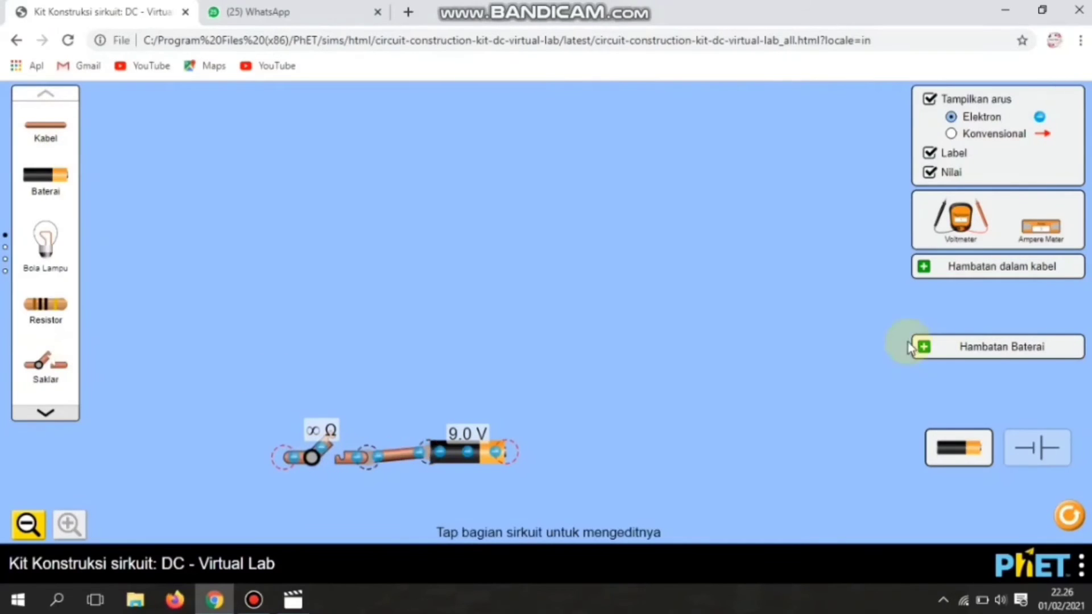
{"action": "left_click_drag", "start_coordinate": [53, 134], "coordinate": [555, 447]}
{"action": "left_click_drag", "start_coordinate": [1048, 226], "coordinate": [651, 448]}
Run a vertical wire up from the switch's free end and attach an ammeter followed by a short wire.
{"action": "left_click_drag", "start_coordinate": [48, 128], "coordinate": [283, 311]}
{"action": "left_click_drag", "start_coordinate": [1040, 226], "coordinate": [369, 307]}
{"action": "left_click_drag", "start_coordinate": [45, 125], "coordinate": [406, 313]}
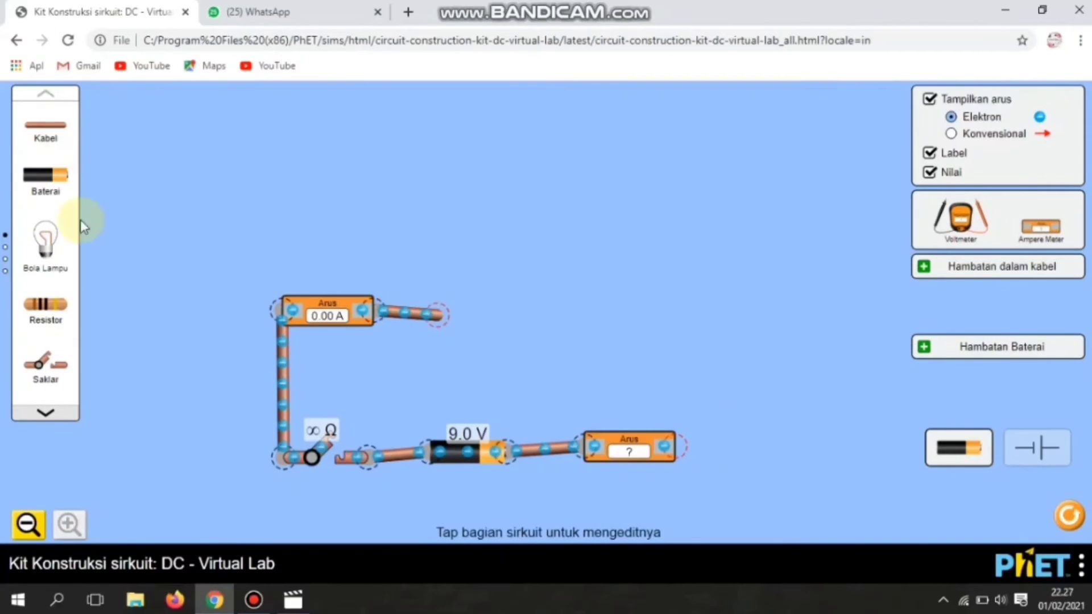
Extend the upper branch in series with two light bulbs, each followed by a wire and an ammeter.
{"action": "left_click_drag", "start_coordinate": [48, 239], "coordinate": [438, 281]}
{"action": "left_click_drag", "start_coordinate": [45, 126], "coordinate": [519, 302]}
{"action": "left_click_drag", "start_coordinate": [1040, 226], "coordinate": [546, 297]}
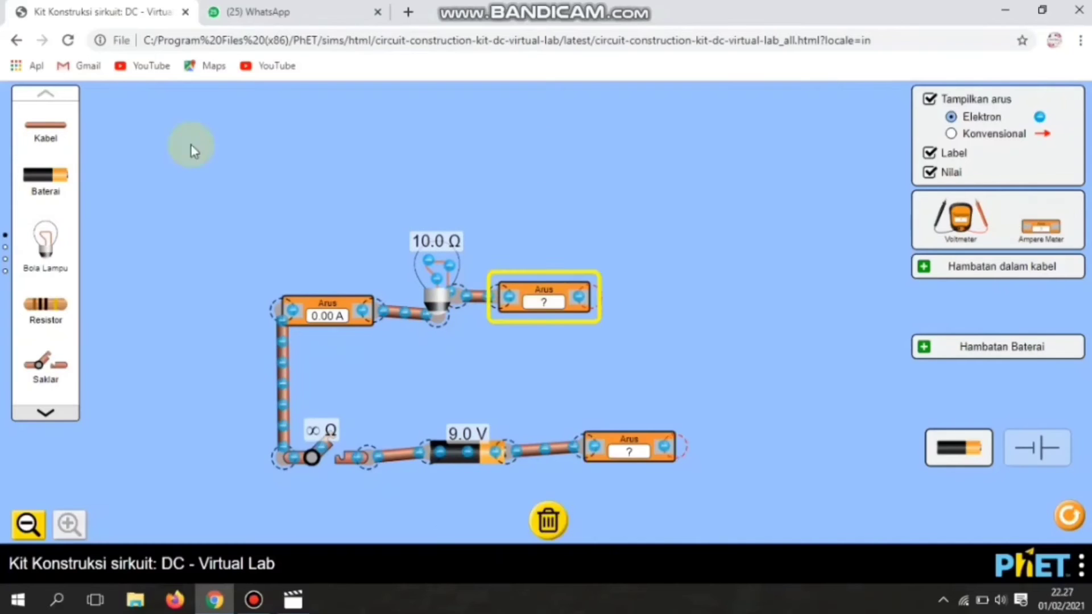
{"action": "left_click_drag", "start_coordinate": [46, 239], "coordinate": [604, 296]}
{"action": "left_click_drag", "start_coordinate": [45, 125], "coordinate": [654, 279]}
{"action": "left_click_drag", "start_coordinate": [1041, 227], "coordinate": [702, 280]}
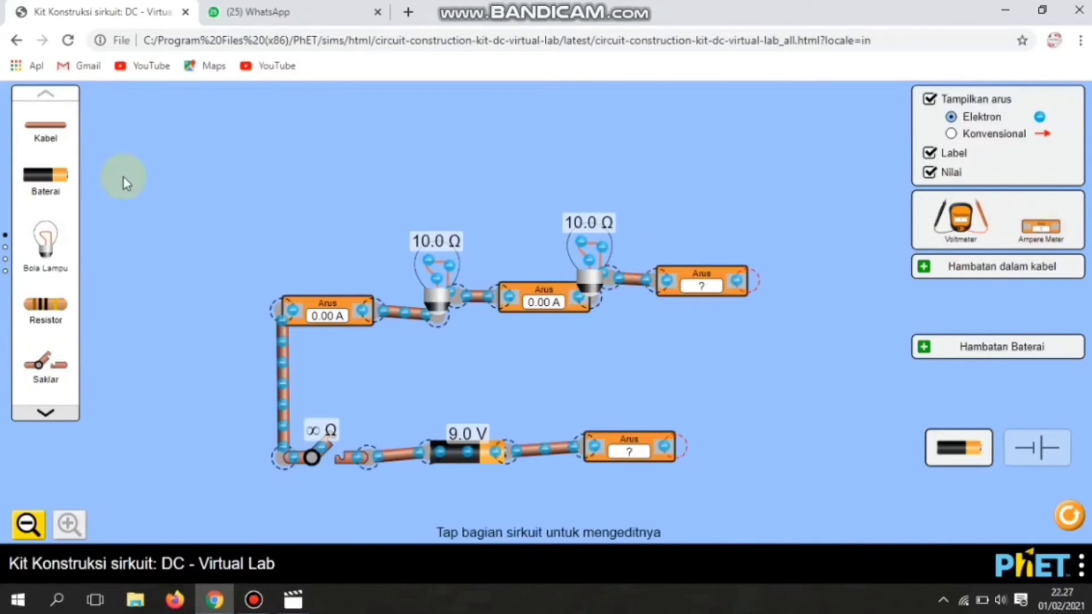
Add a third light bulb after the last upper ammeter and close the loop to the lower ammeter with two wires.
{"action": "left_click_drag", "start_coordinate": [45, 239], "coordinate": [750, 267]}
{"action": "left_click_drag", "start_coordinate": [46, 125], "coordinate": [722, 445]}
{"action": "left_click_drag", "start_coordinate": [45, 125], "coordinate": [808, 273]}
{"action": "left_click_drag", "start_coordinate": [843, 275], "coordinate": [771, 444]}
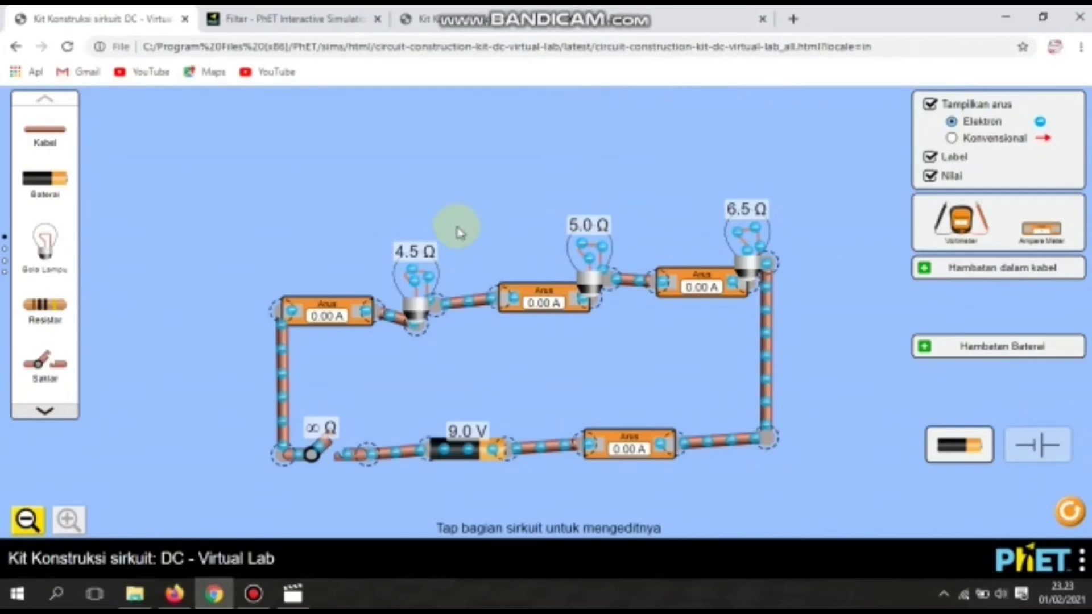
Set the resistance of the first (leftmost) light bulb to 2.0 ohms.
{"action": "left_click", "coordinate": [431, 280]}
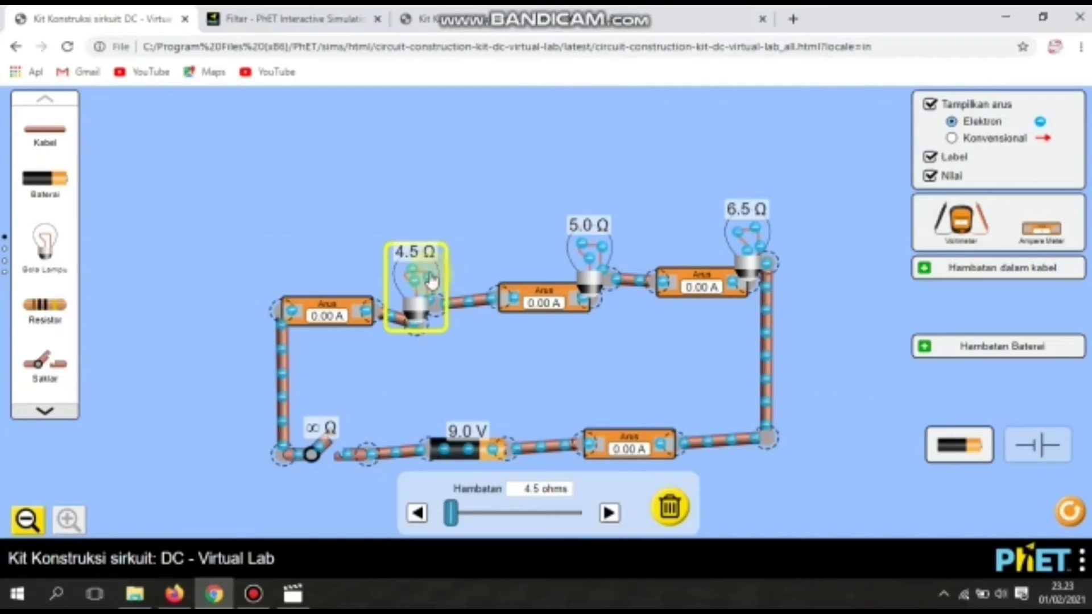
{"action": "left_click", "coordinate": [417, 514]}
{"action": "left_click", "coordinate": [419, 516]}
{"action": "left_click", "coordinate": [420, 518]}
{"action": "left_click", "coordinate": [419, 517]}
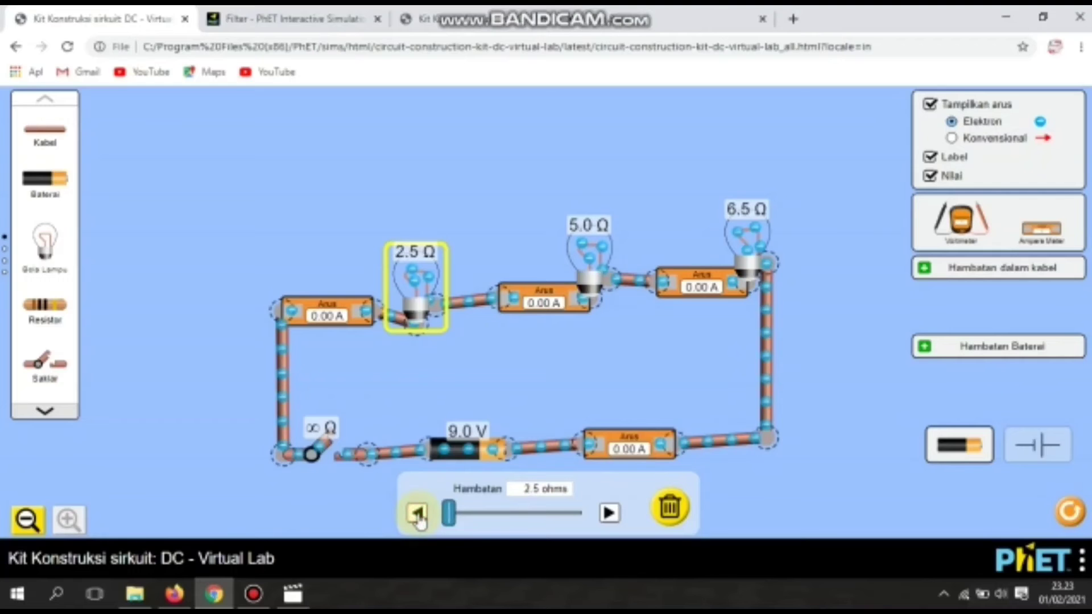
{"action": "left_click", "coordinate": [419, 517]}
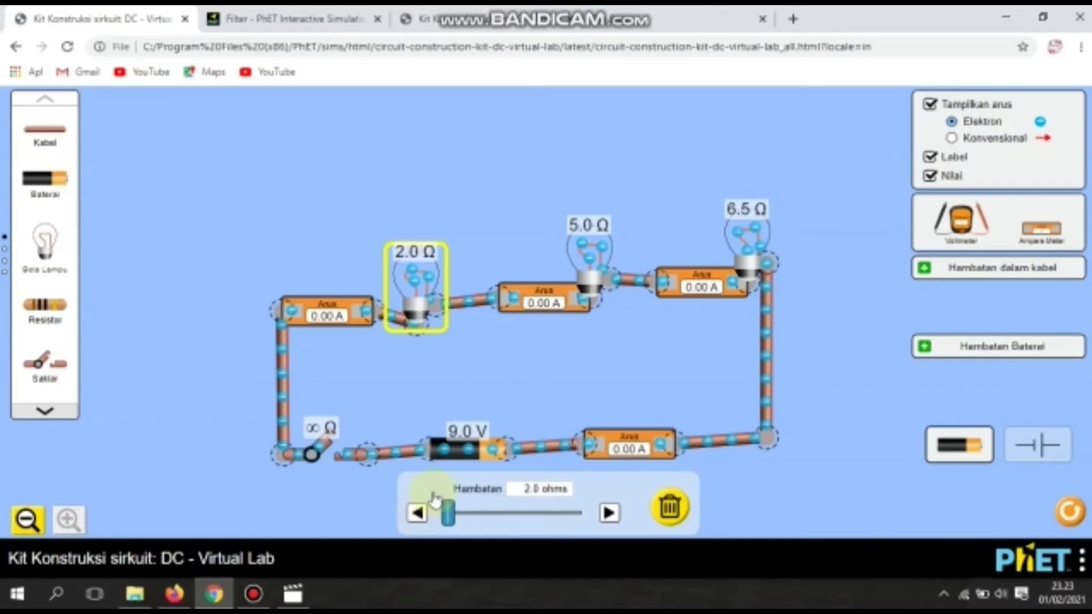
Set the resistance of the middle light bulb to 3.0 ohms.
{"action": "left_click", "coordinate": [609, 263]}
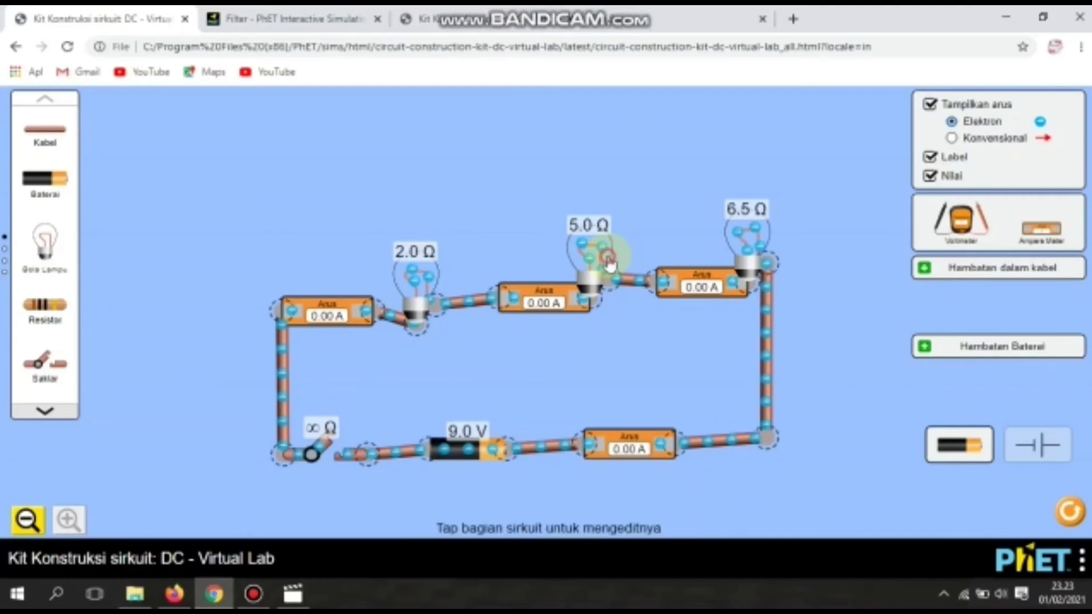
{"action": "left_click", "coordinate": [419, 515]}
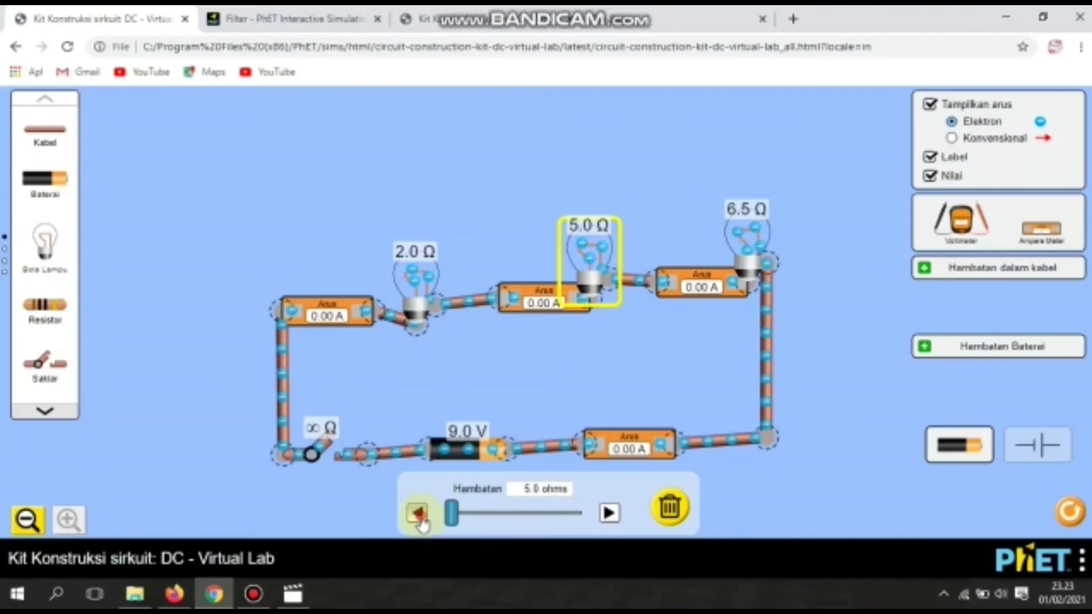
{"action": "left_click", "coordinate": [419, 515]}
{"action": "left_click", "coordinate": [418, 515]}
{"action": "left_click", "coordinate": [418, 515]}
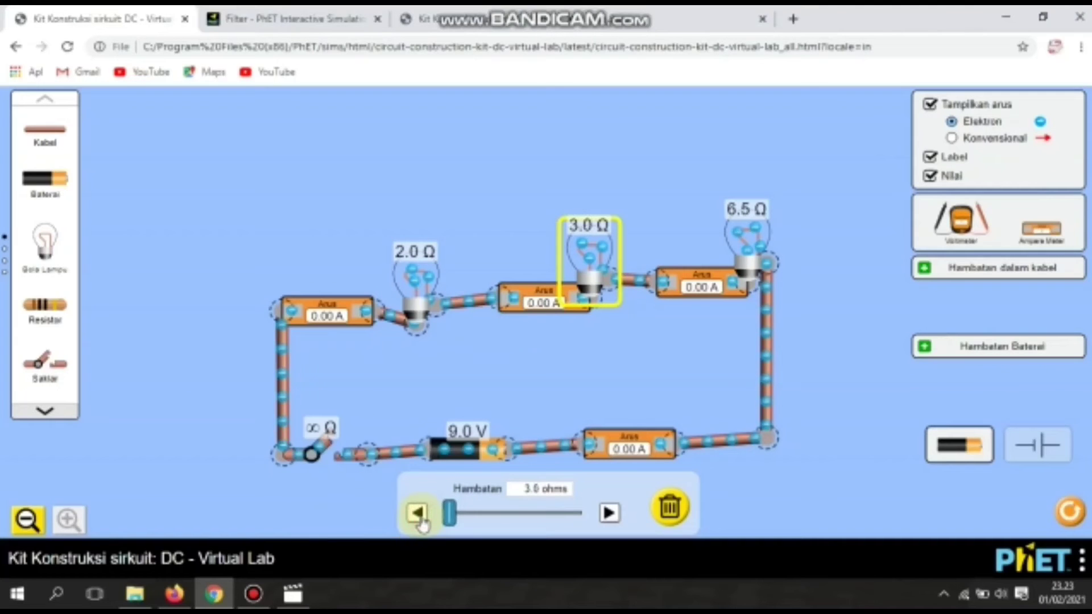
Set the resistance of the third (rightmost) light bulb to 4.0 ohms.
{"action": "left_click", "coordinate": [754, 250]}
{"action": "left_click", "coordinate": [416, 513]}
{"action": "left_click", "coordinate": [415, 514]}
{"action": "left_click", "coordinate": [416, 514]}
{"action": "left_click", "coordinate": [416, 514]}
{"action": "left_click", "coordinate": [416, 514]}
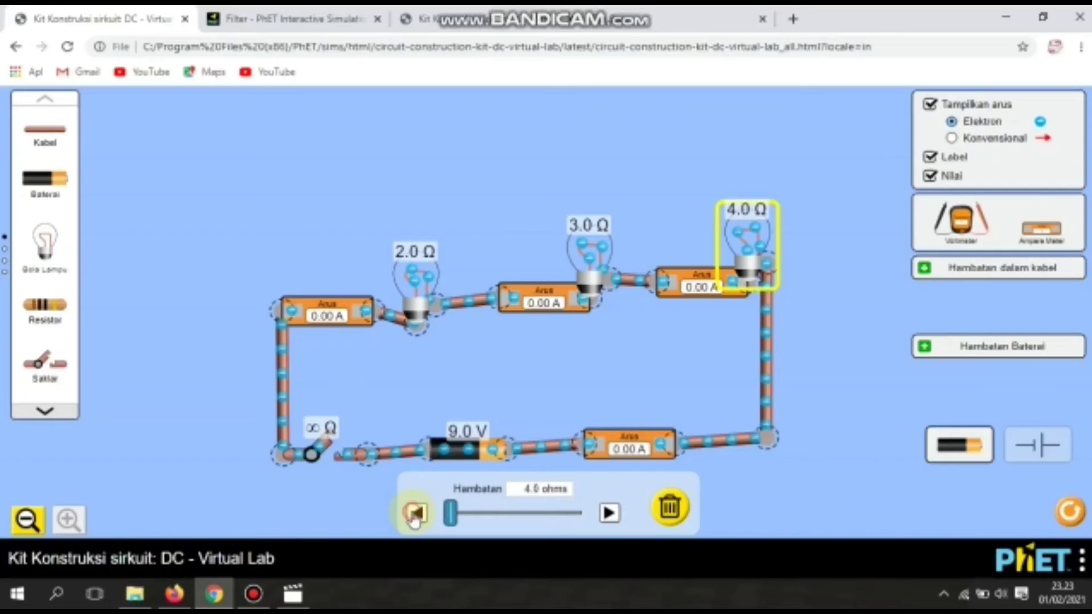
Check the battery's voltage setting and close the switch to power the series circuit.
{"action": "left_click", "coordinate": [479, 459]}
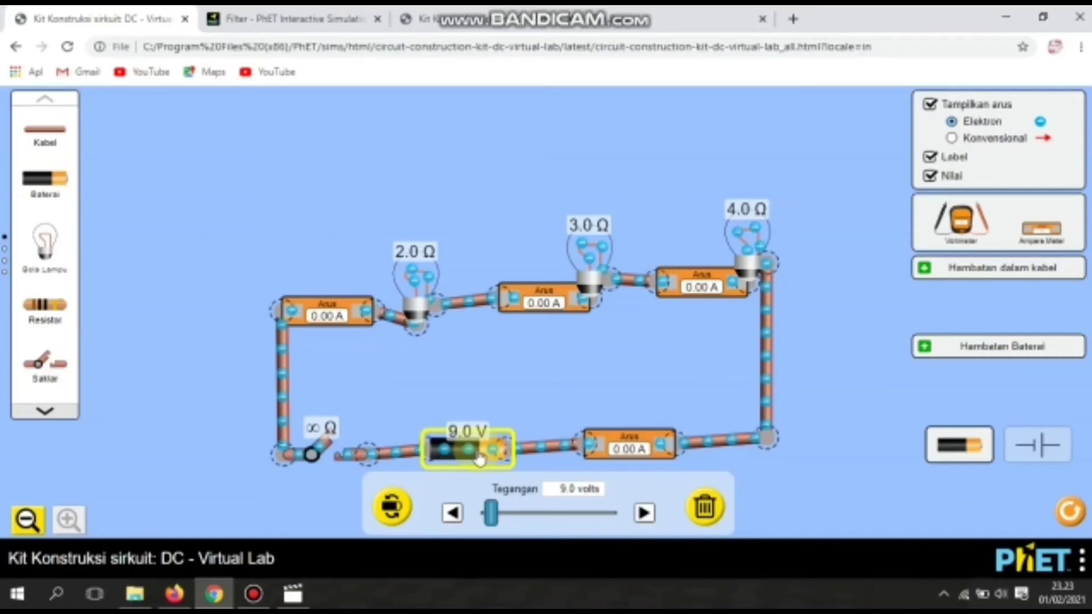
{"action": "left_click", "coordinate": [455, 408]}
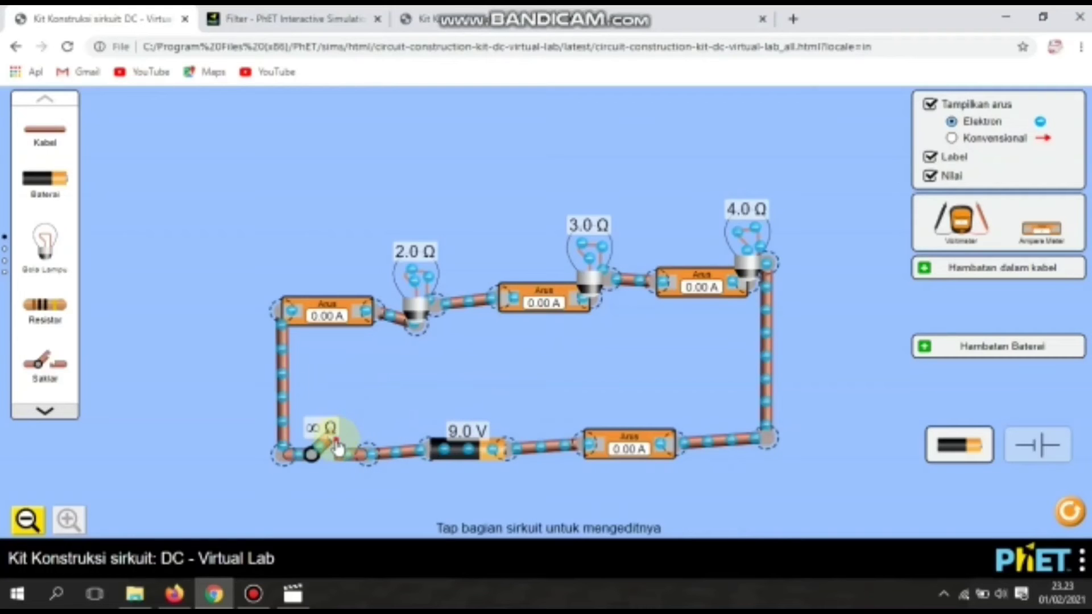
{"action": "left_click", "coordinate": [337, 447]}
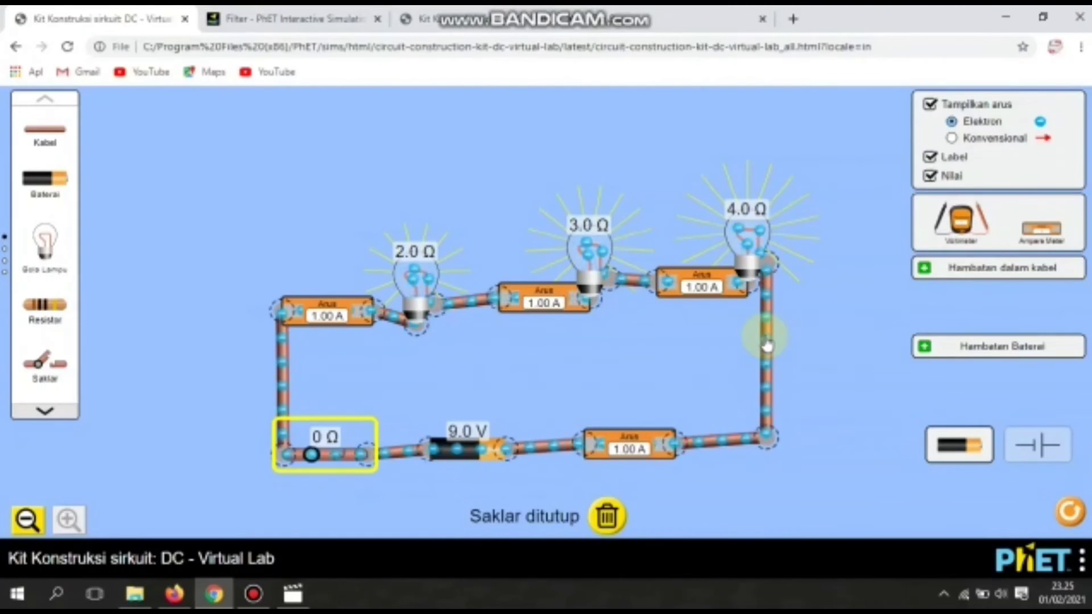
Show the current as conventional arrows and return the display to electrons.
{"action": "left_click", "coordinate": [954, 139]}
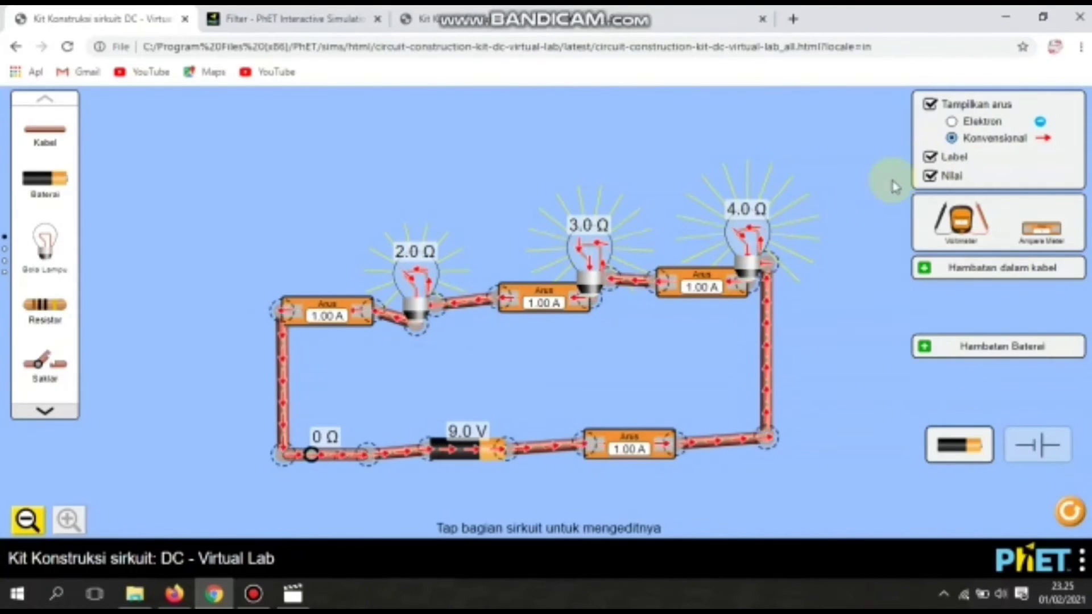
{"action": "left_click", "coordinate": [950, 123]}
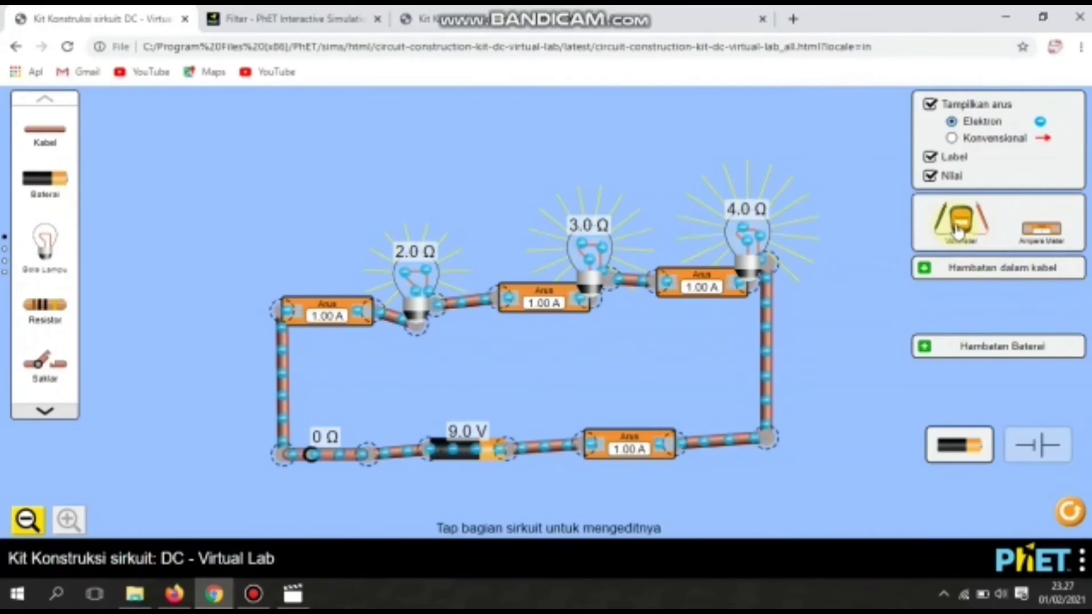
Place the voltmeter beside the circuit and measure the voltage across the 2.0 Ω bulb and across the 3.0 Ω bulb.
{"action": "left_click_drag", "start_coordinate": [959, 230], "coordinate": [229, 367]}
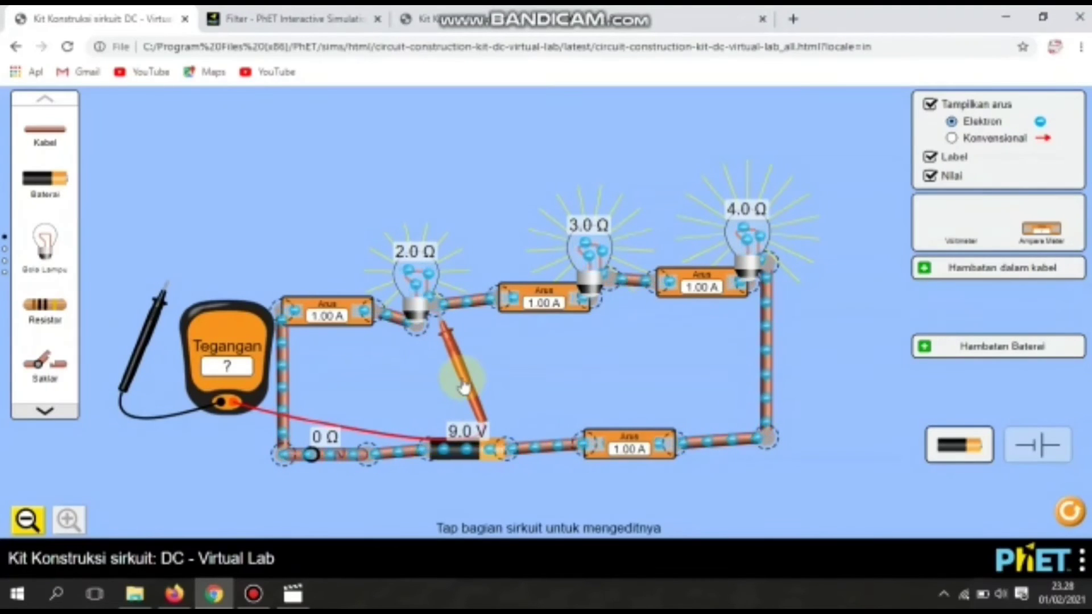
{"action": "left_click_drag", "start_coordinate": [137, 363], "coordinate": [373, 402]}
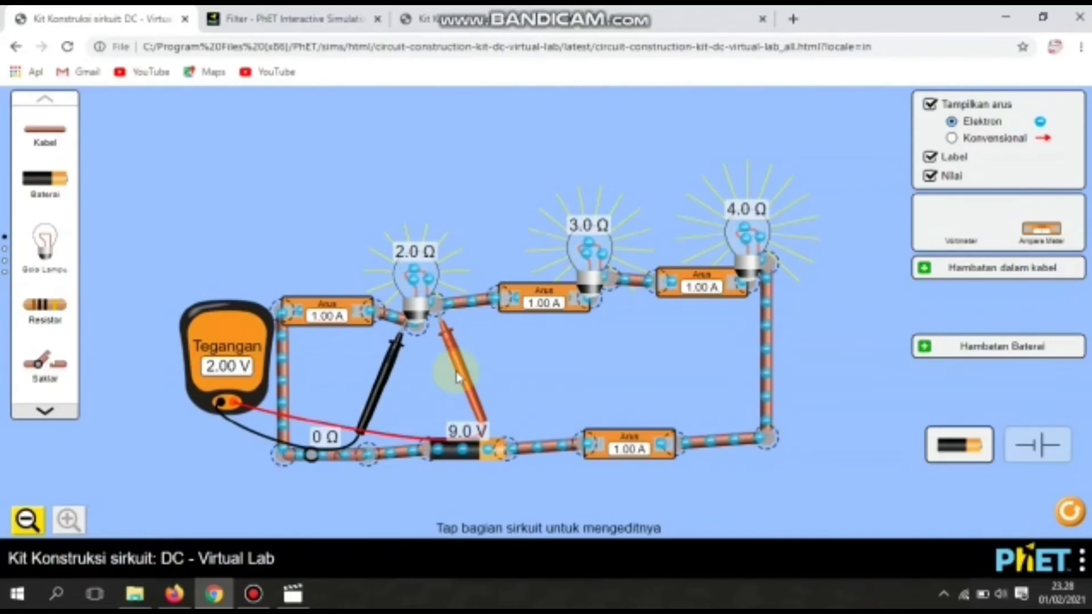
{"action": "left_click_drag", "start_coordinate": [465, 379], "coordinate": [642, 357]}
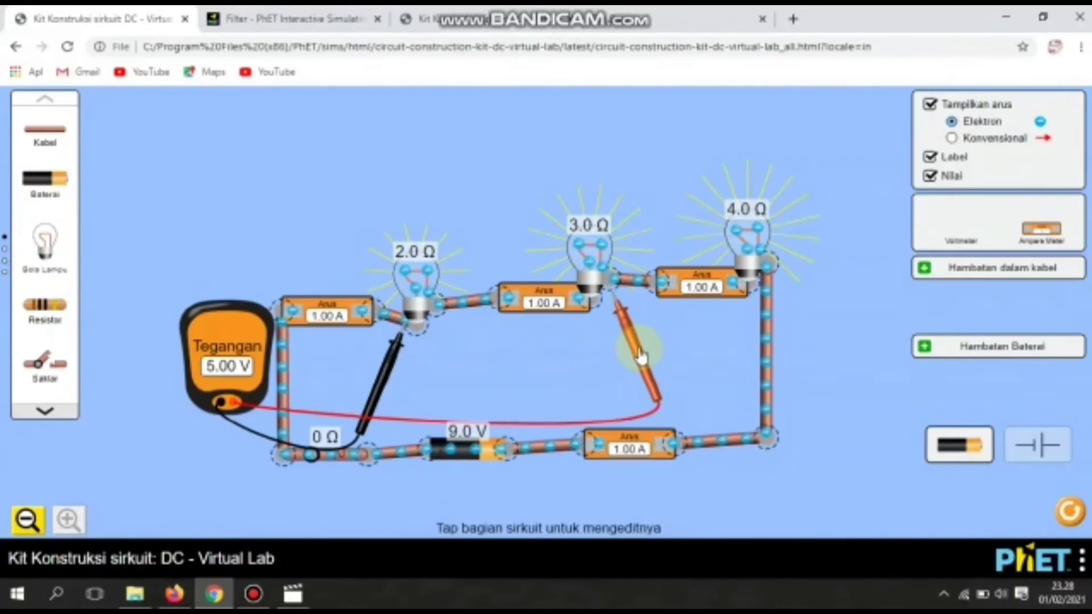
{"action": "left_click_drag", "start_coordinate": [388, 380], "coordinate": [580, 351]}
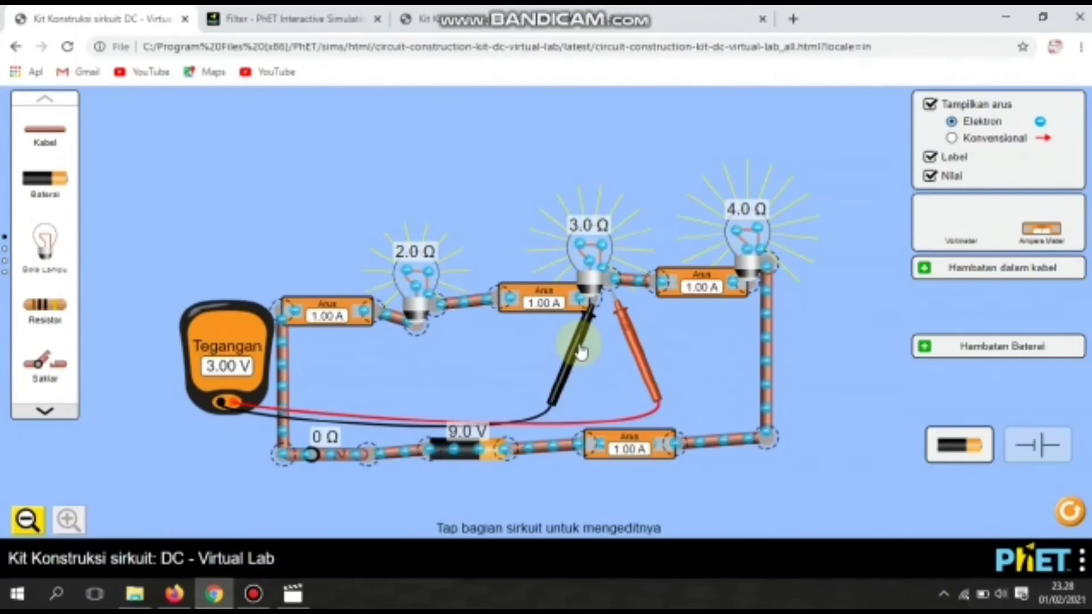
Move both voltmeter probes to the 4.0 Ω bulb and measure the voltage across it.
{"action": "left_click_drag", "start_coordinate": [649, 340], "coordinate": [775, 319]}
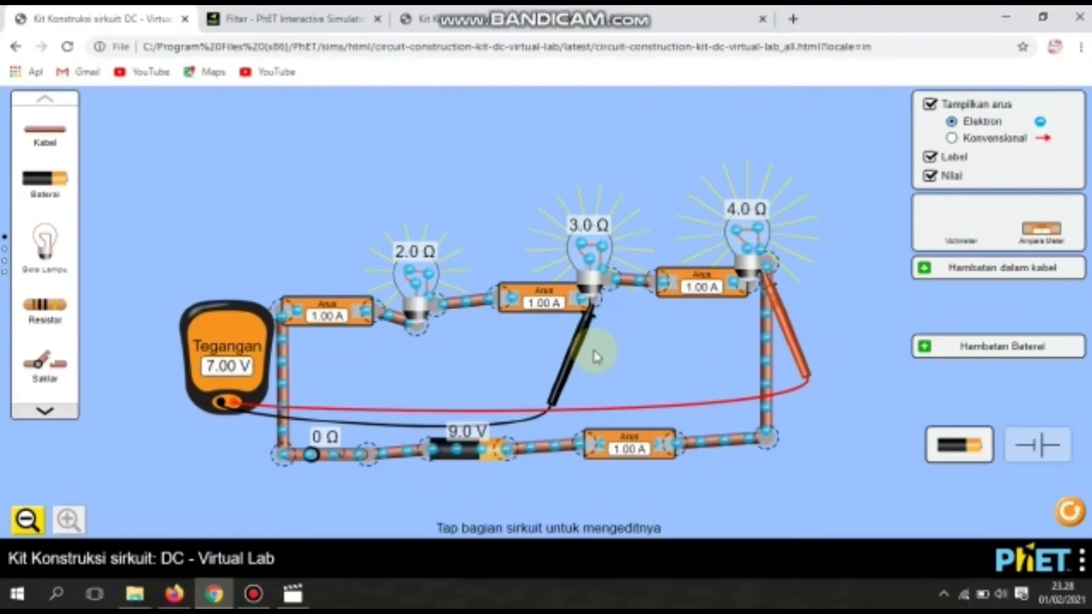
{"action": "left_click_drag", "start_coordinate": [584, 355], "coordinate": [751, 336]}
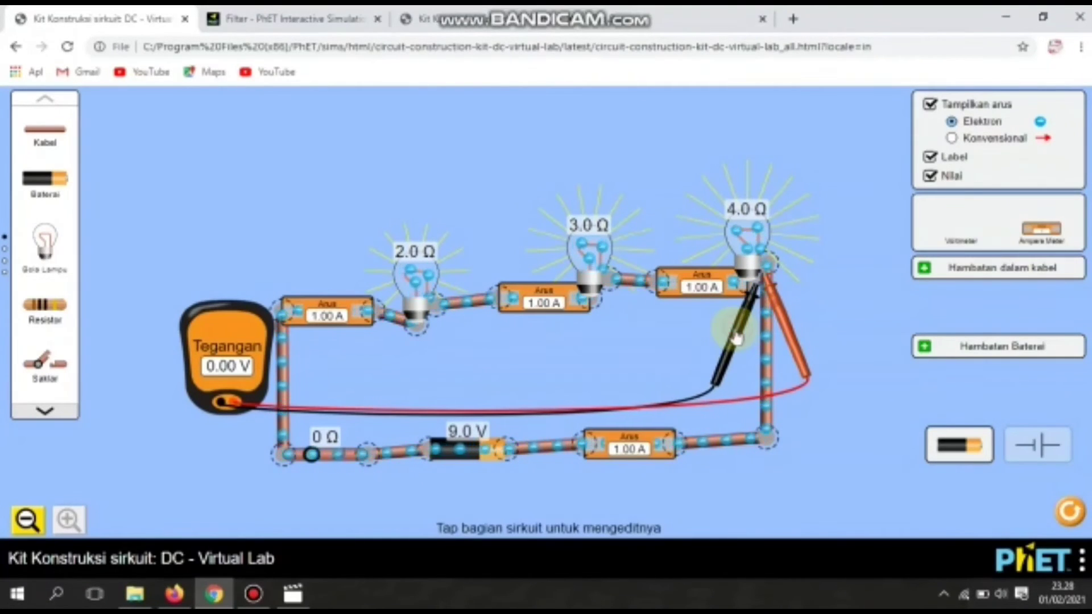
{"action": "left_click_drag", "start_coordinate": [736, 344], "coordinate": [728, 343]}
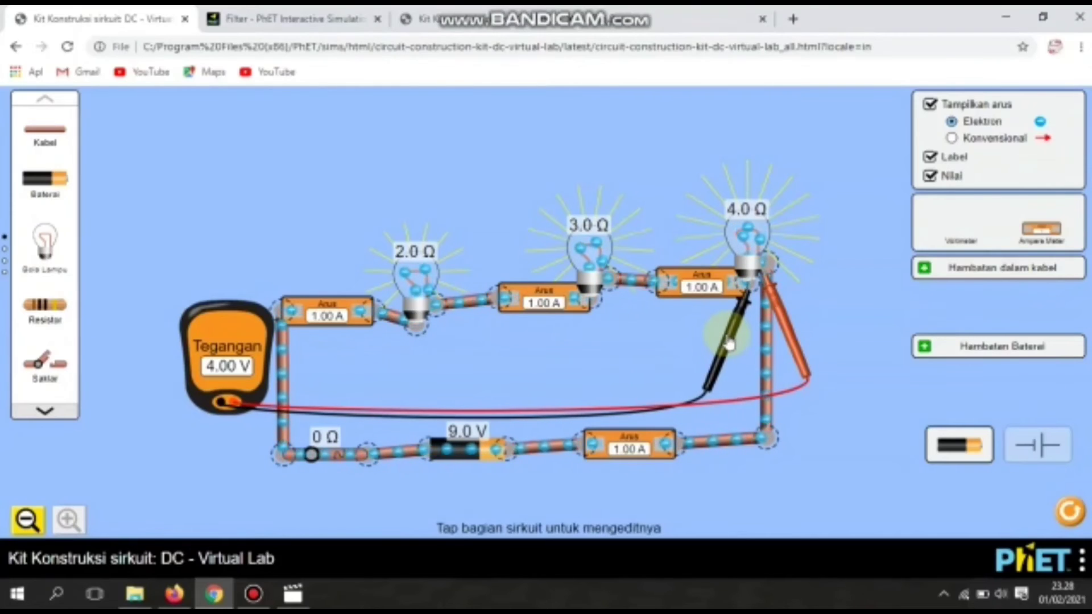